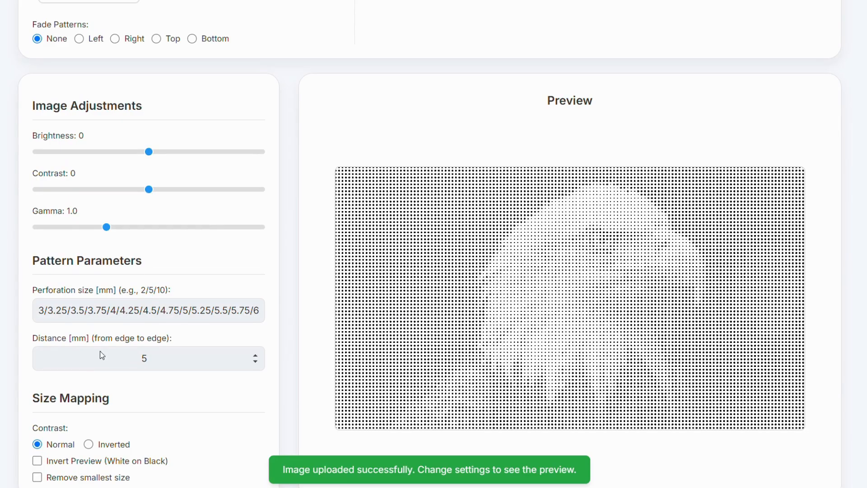
- Use inverted size-mapping contrast with a white-on-black preview, and set the edge-to-edge perforation distance to 2 mm
{"action": "left_click", "coordinate": [88, 445]}
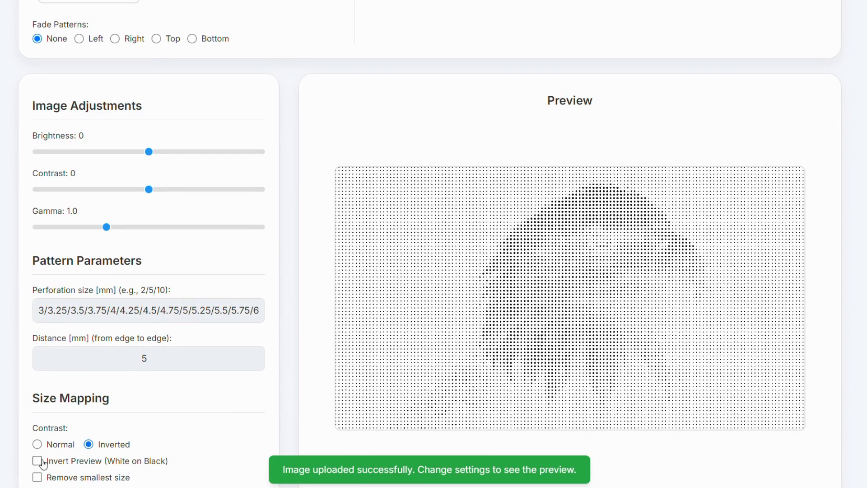
{"action": "left_click", "coordinate": [37, 461]}
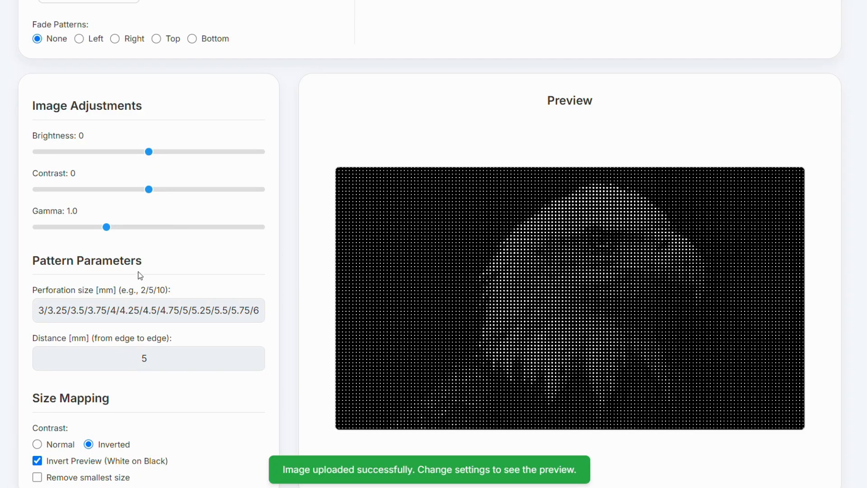
{"action": "double_click", "coordinate": [108, 348]}
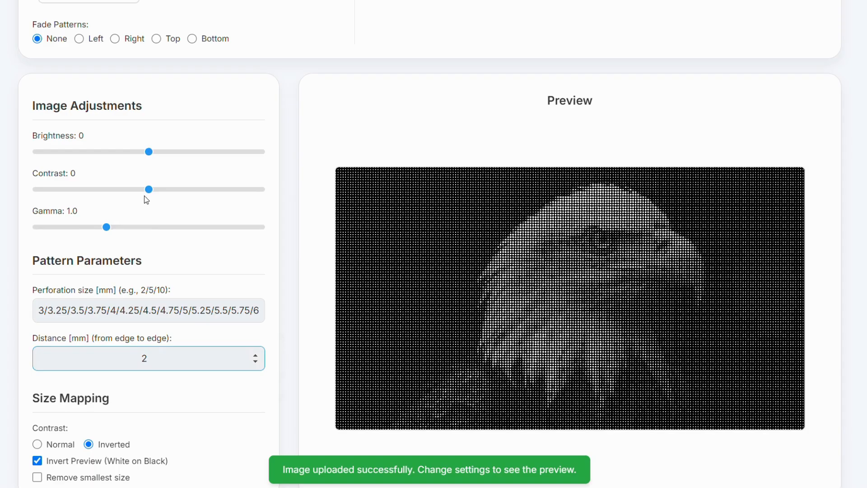
- Raise the image contrast to 38 and the brightness to 72
{"action": "left_click_drag", "start_coordinate": [149, 190], "coordinate": [189, 196]}
{"action": "left_click_drag", "start_coordinate": [149, 152], "coordinate": [230, 160]}
- Set the edge-to-edge distance between perforations to 1 mm
{"action": "left_click_drag", "start_coordinate": [145, 361], "coordinate": [107, 356]}
{"action": "type", "text": "1"}
{"action": "left_click", "coordinate": [175, 384]}
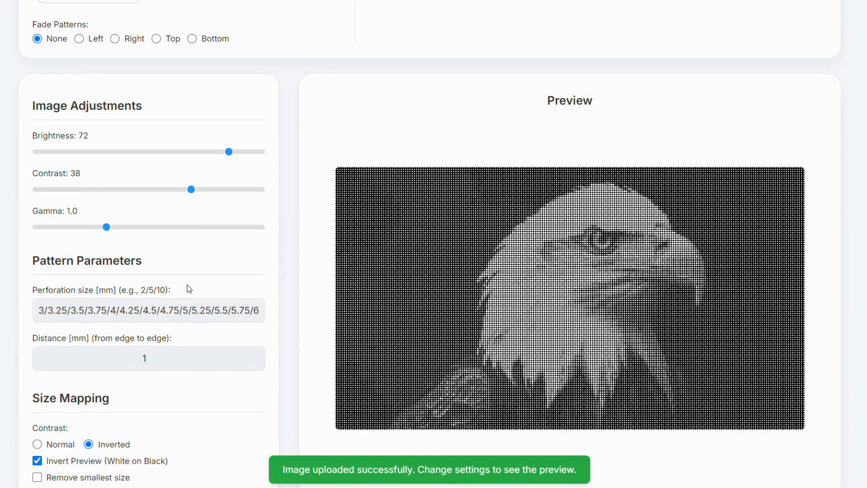
- Compare the Hexagonal and Staggered 30° grids in the preview, ending on Hexagonal
{"action": "scroll", "coordinate": [187, 284], "scroll_direction": "up", "scroll_amount": 3}
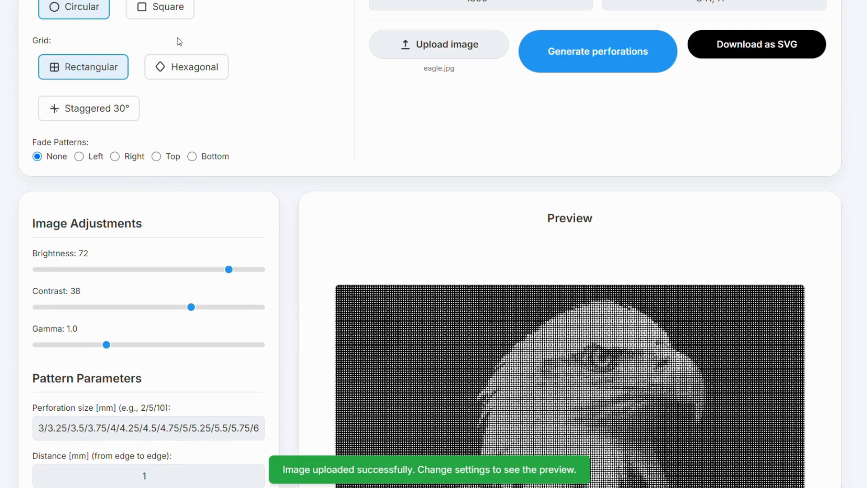
{"action": "left_click", "coordinate": [173, 69]}
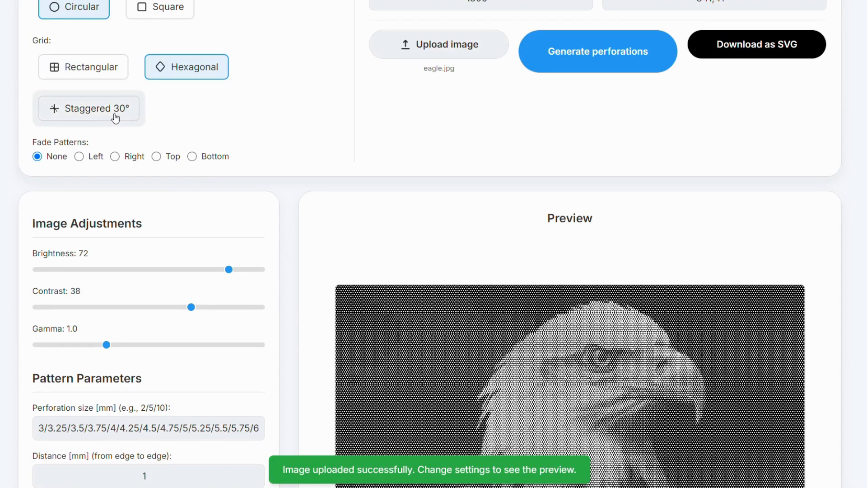
{"action": "left_click", "coordinate": [116, 115]}
{"action": "left_click", "coordinate": [192, 75]}
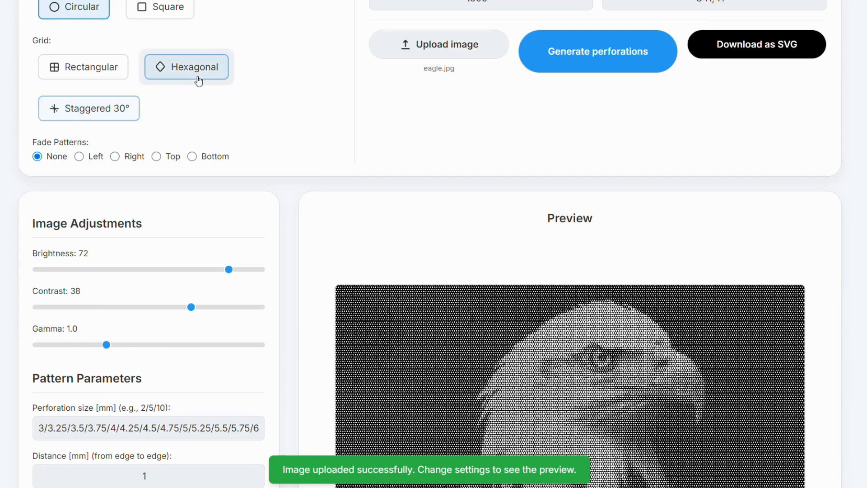
{"action": "scroll", "coordinate": [282, 221], "scroll_direction": "down", "scroll_amount": 3}
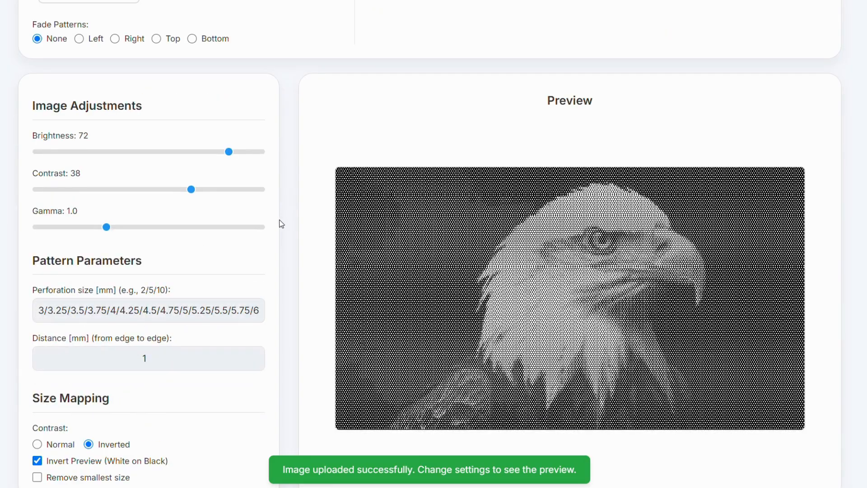
- Try the Rectangular grid against the Hexagonal one and return to Hexagonal
{"action": "scroll", "coordinate": [239, 256], "scroll_direction": "up", "scroll_amount": 2}
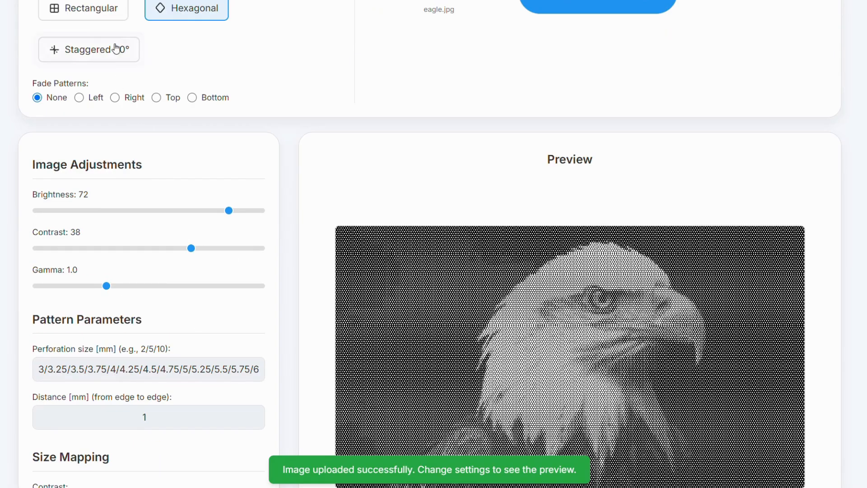
{"action": "left_click", "coordinate": [96, 16]}
{"action": "left_click", "coordinate": [192, 17]}
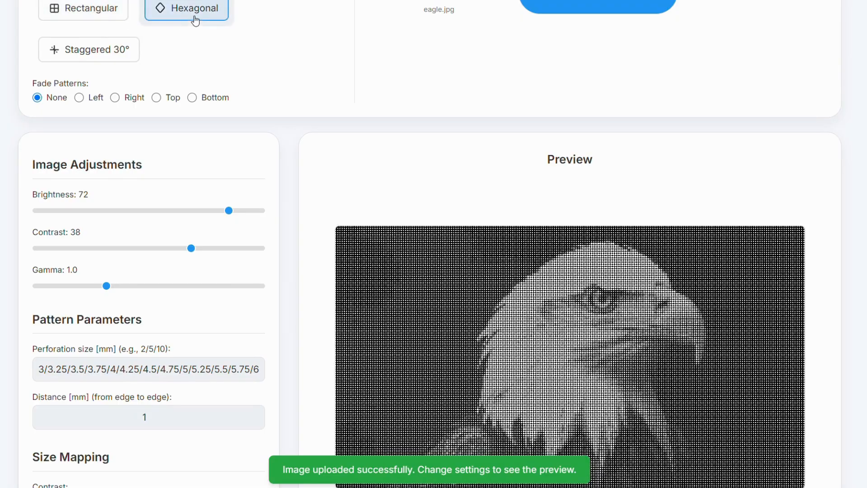
{"action": "scroll", "coordinate": [277, 227], "scroll_direction": "down", "scroll_amount": 2}
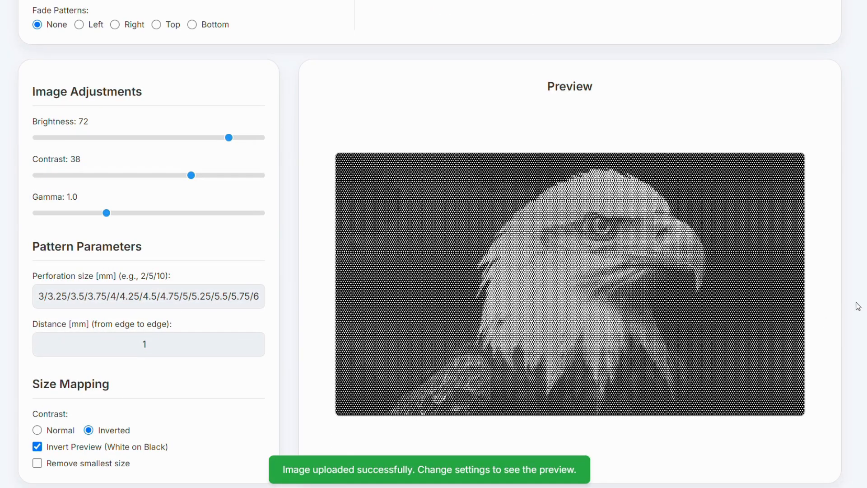
- Apply the Staggered 30° grid to the pattern and lower the image gamma to 0.8
{"action": "scroll", "coordinate": [253, 134], "scroll_direction": "up", "scroll_amount": 2}
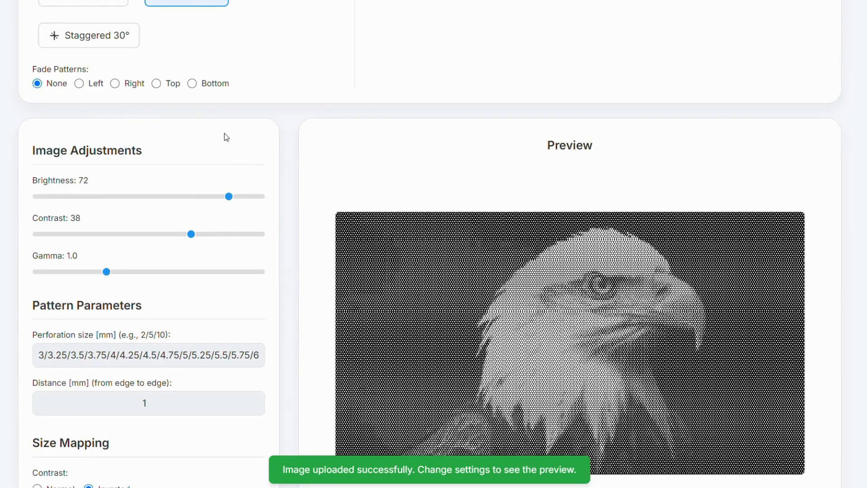
{"action": "left_click", "coordinate": [103, 43]}
{"action": "scroll", "coordinate": [202, 95], "scroll_direction": "down", "scroll_amount": 1}
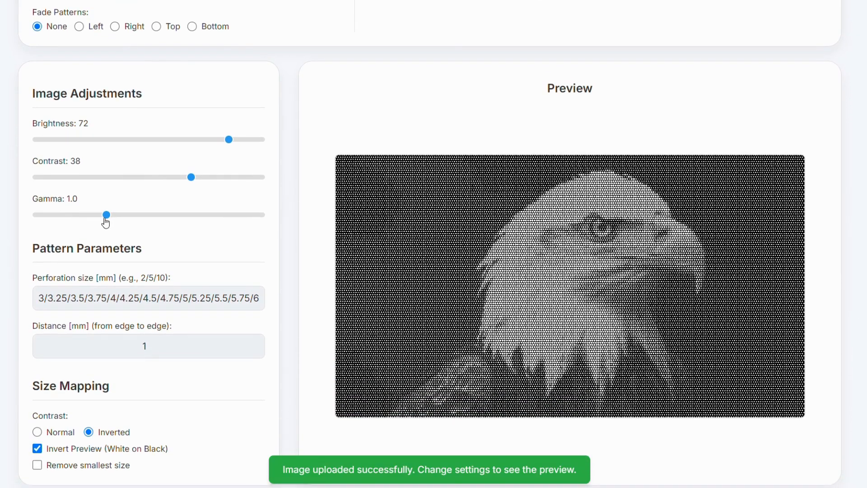
{"action": "left_click_drag", "start_coordinate": [106, 215], "coordinate": [92, 215]}
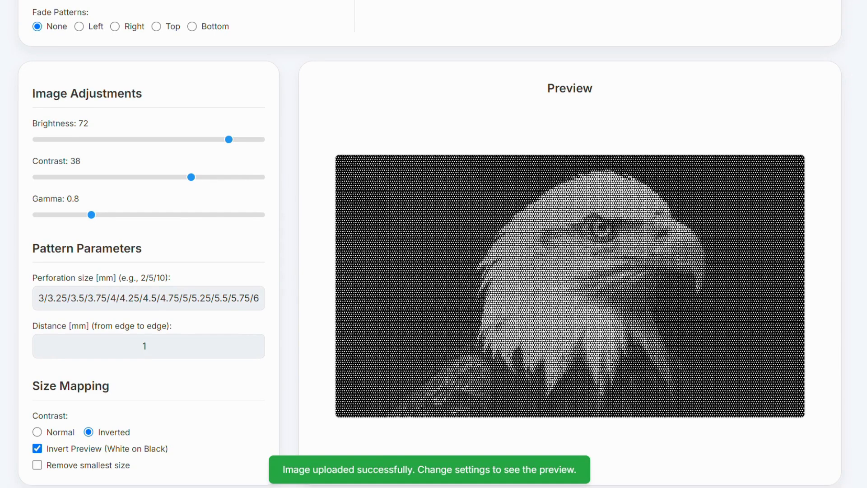
- Download the perforation pattern as an SVG file named eagle in the Pobrane folder
{"action": "scroll", "coordinate": [434, 244], "scroll_direction": "up", "scroll_amount": 2}
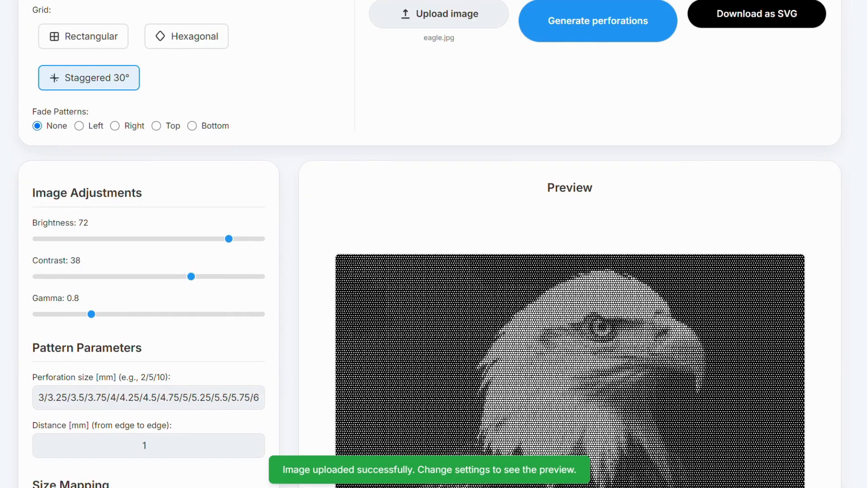
{"action": "left_click", "coordinate": [758, 21]}
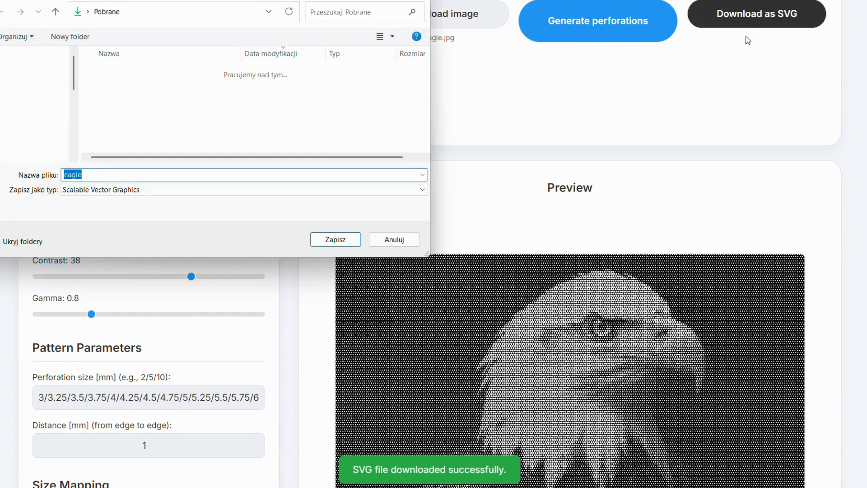
{"action": "left_click", "coordinate": [337, 245]}
{"action": "left_click", "coordinate": [462, 239]}
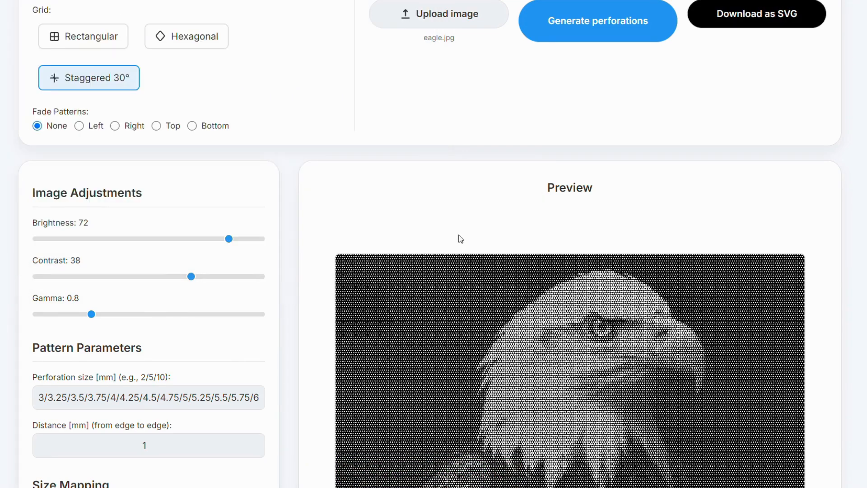
{"action": "scroll", "coordinate": [433, 244], "scroll_direction": "down", "scroll_amount": 2}
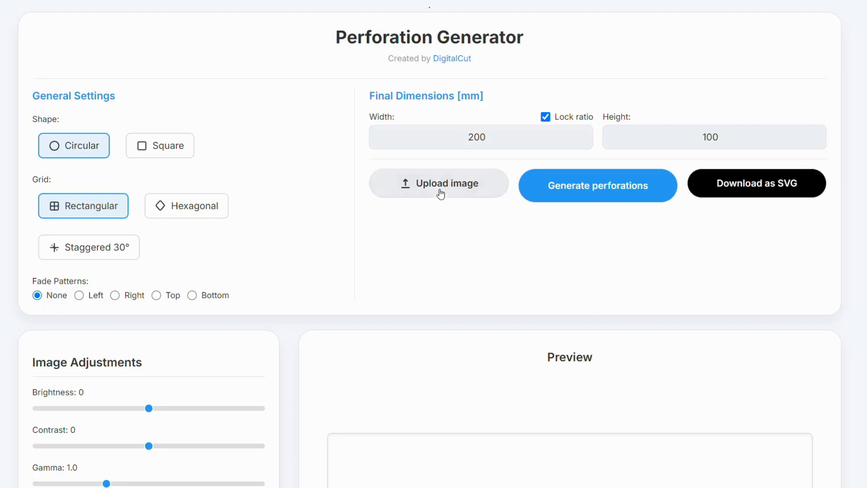
- Upload the eagle JPG image from the Pobrane folder as the source for the perforation pattern
{"action": "left_click", "coordinate": [431, 186]}
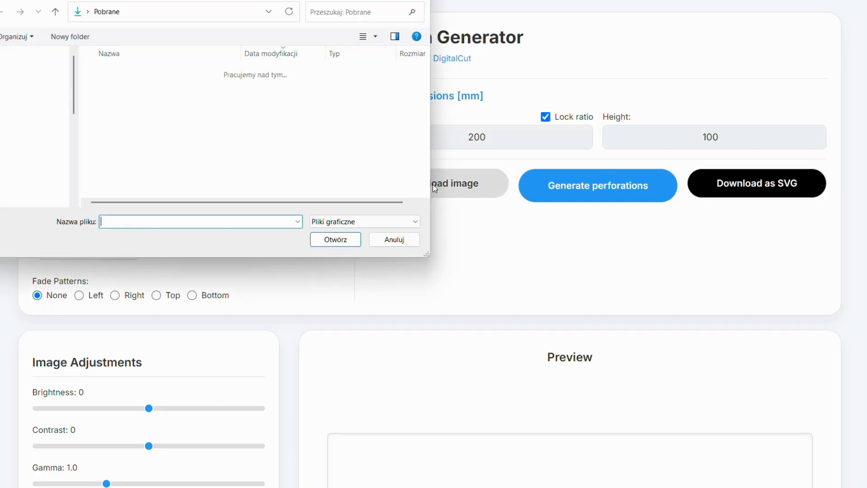
{"action": "left_click", "coordinate": [119, 105]}
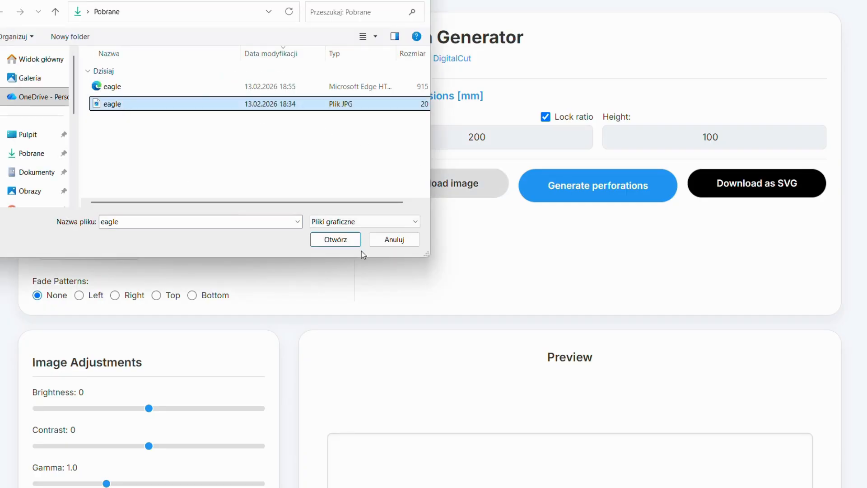
{"action": "left_click", "coordinate": [342, 241]}
- Set the final width of the pattern to 1500 mm with the aspect ratio locked
{"action": "left_click", "coordinate": [488, 131]}
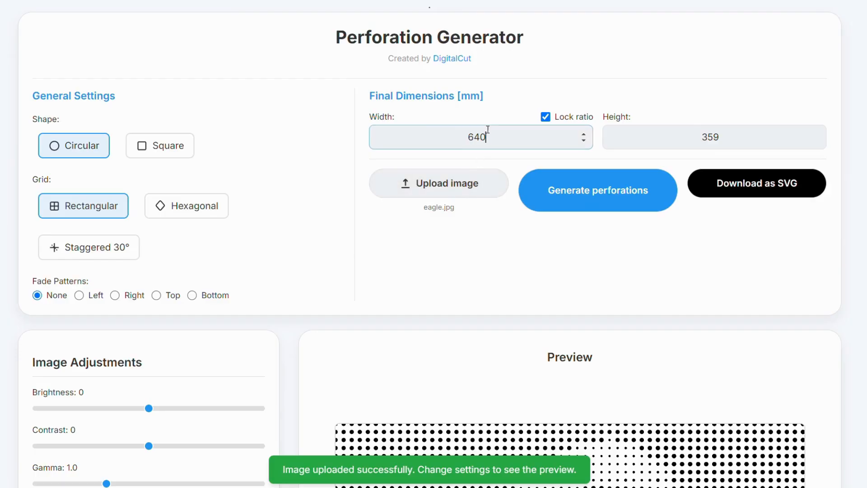
{"action": "left_click_drag", "start_coordinate": [488, 131], "coordinate": [413, 134]}
{"action": "type", "text": "1500"}
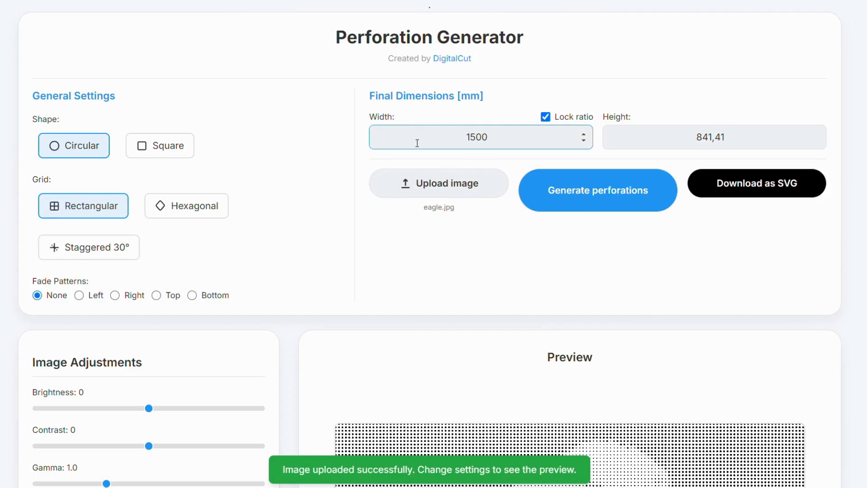
{"action": "left_click", "coordinate": [469, 249]}
- Switch the size-mapping contrast to Inverted with a white-on-black preview, and reduce the perforation distance to 2 mm
{"action": "scroll", "coordinate": [433, 244], "scroll_direction": "down", "scroll_amount": 5}
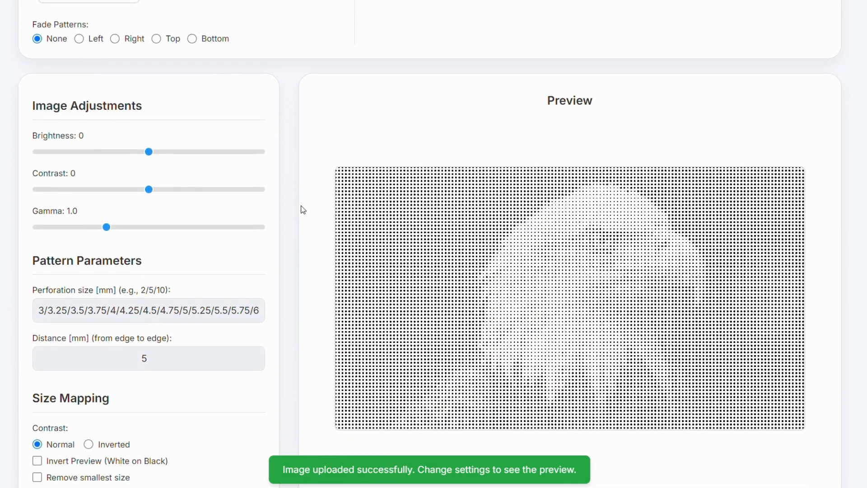
{"action": "left_click", "coordinate": [89, 445]}
{"action": "left_click", "coordinate": [38, 461]}
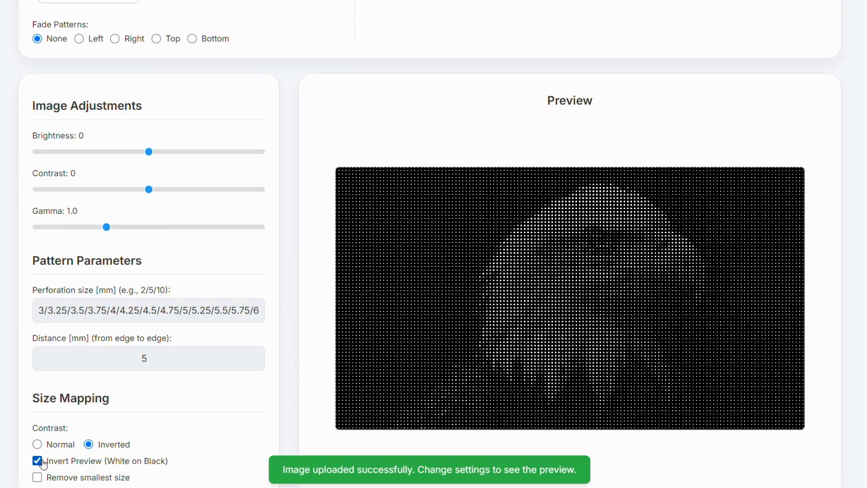
{"action": "double_click", "coordinate": [166, 353]}
{"action": "type", "text": "2"}
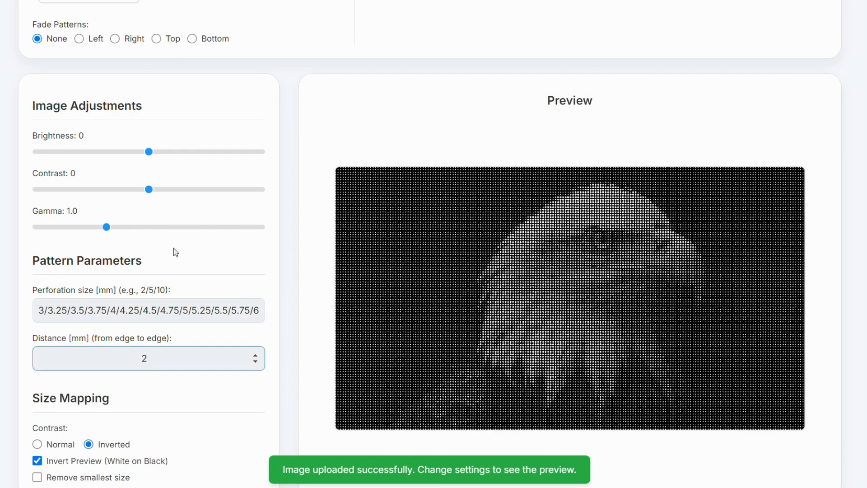
- Set the image contrast to 38 and the brightness to 72
{"action": "left_click_drag", "start_coordinate": [147, 195], "coordinate": [191, 194]}
{"action": "left_click_drag", "start_coordinate": [150, 152], "coordinate": [228, 157]}
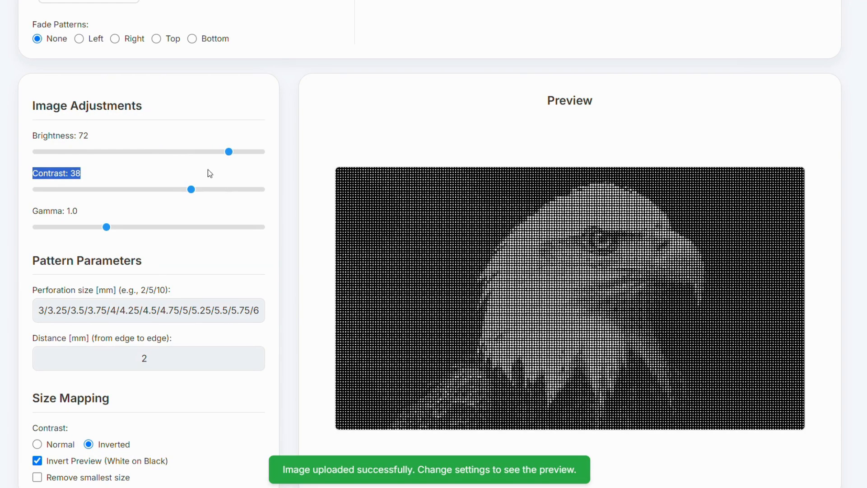
- Reduce the edge-to-edge distance between perforations to 1 mm
{"action": "double_click", "coordinate": [143, 349]}
{"action": "type", "text": "1"}
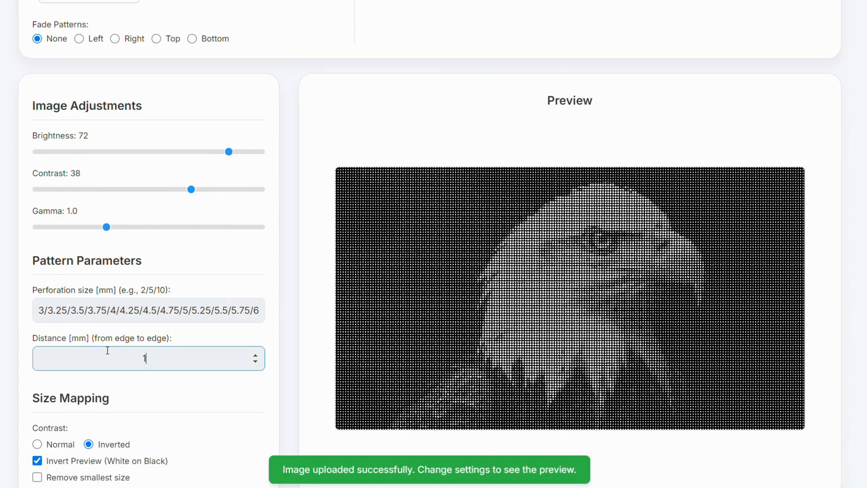
{"action": "left_click", "coordinate": [175, 372]}
- Preview the pattern with the Hexagonal and Staggered 30° grids, and go back to Hexagonal to examine it
{"action": "scroll", "coordinate": [242, 284], "scroll_direction": "up", "scroll_amount": 1}
{"action": "scroll", "coordinate": [184, 186], "scroll_direction": "up", "scroll_amount": 1}
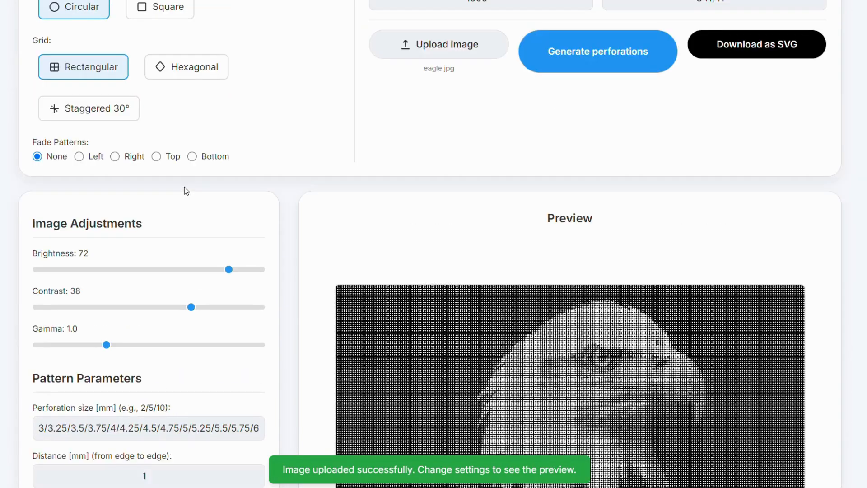
{"action": "left_click", "coordinate": [176, 75]}
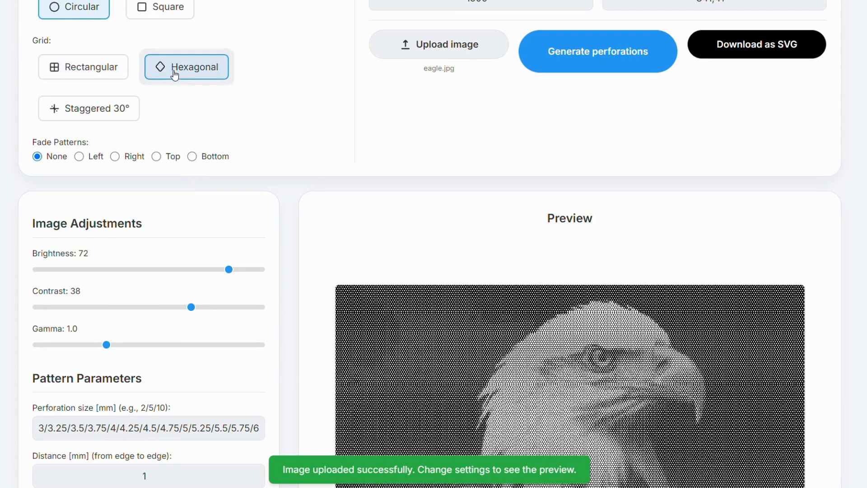
{"action": "left_click", "coordinate": [111, 118]}
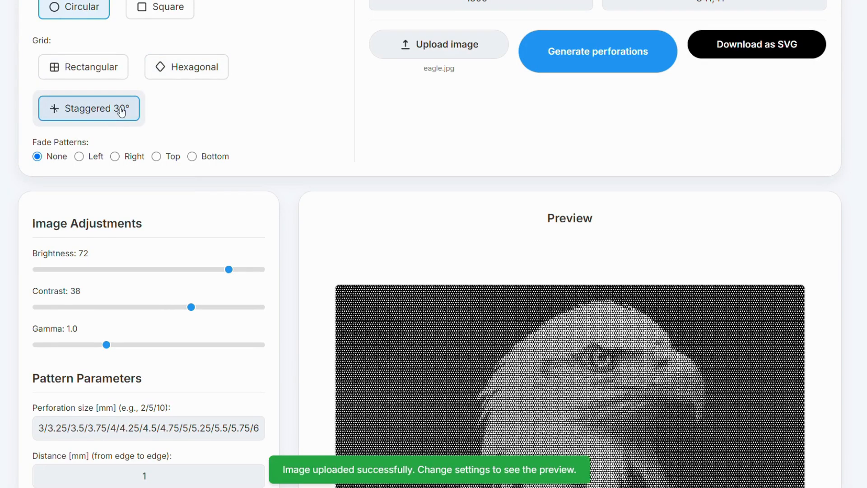
{"action": "left_click", "coordinate": [189, 71]}
{"action": "scroll", "coordinate": [282, 222], "scroll_direction": "down", "scroll_amount": 1}
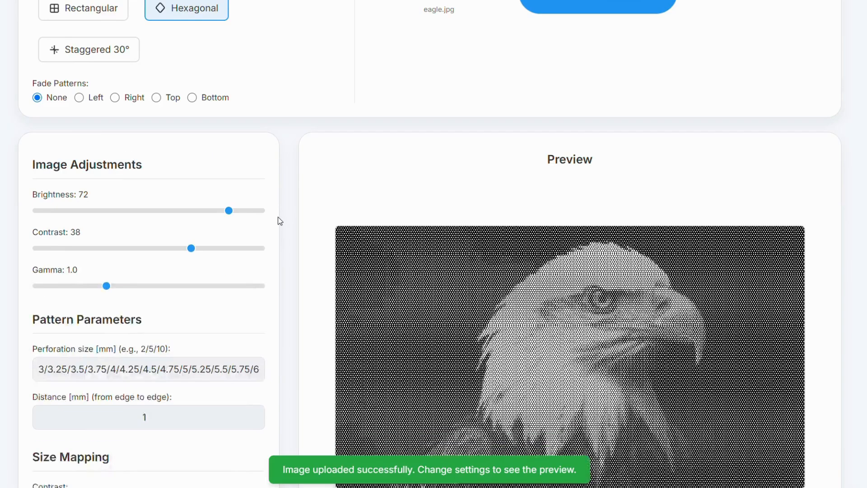
{"action": "scroll", "coordinate": [280, 221], "scroll_direction": "down", "scroll_amount": 1}
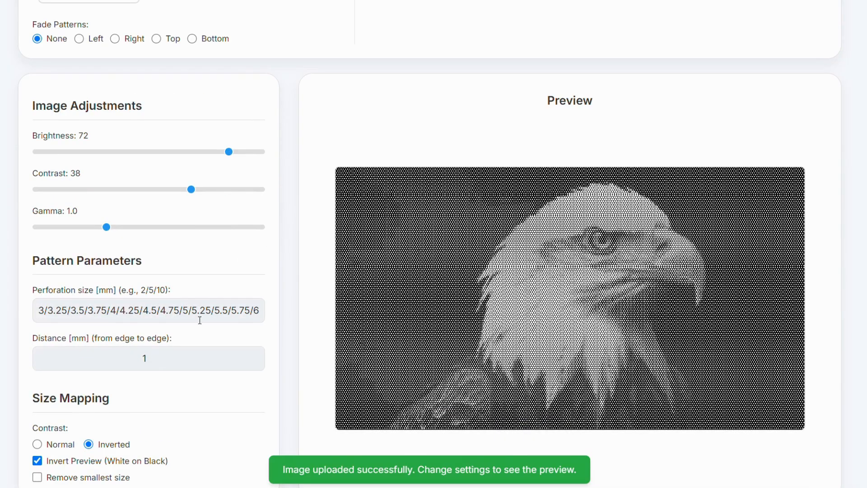
- Check the pattern on the Rectangular grid and switch back to the Hexagonal grid
{"action": "scroll", "coordinate": [186, 232], "scroll_direction": "up", "scroll_amount": 1}
{"action": "left_click", "coordinate": [96, 14]}
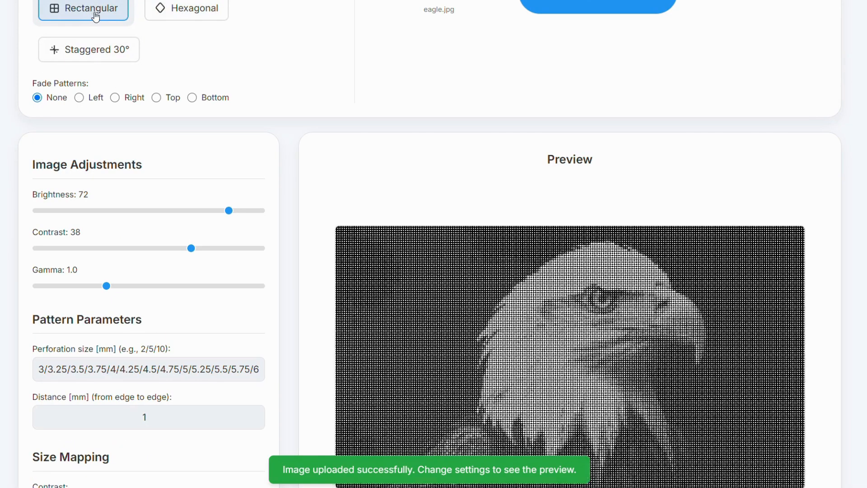
{"action": "left_click", "coordinate": [193, 18]}
{"action": "scroll", "coordinate": [277, 226], "scroll_direction": "down", "scroll_amount": 1}
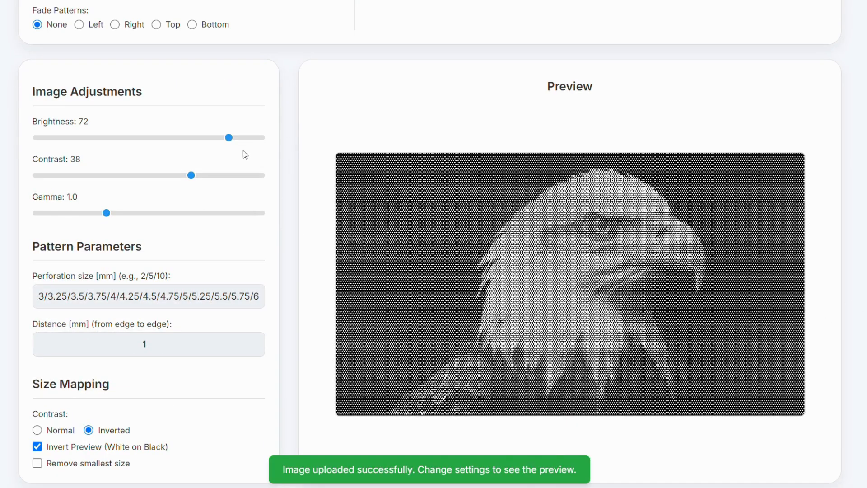
- Set the pattern's grid to Staggered 30°
{"action": "scroll", "coordinate": [242, 151], "scroll_direction": "up", "scroll_amount": 1}
{"action": "left_click", "coordinate": [104, 37]}
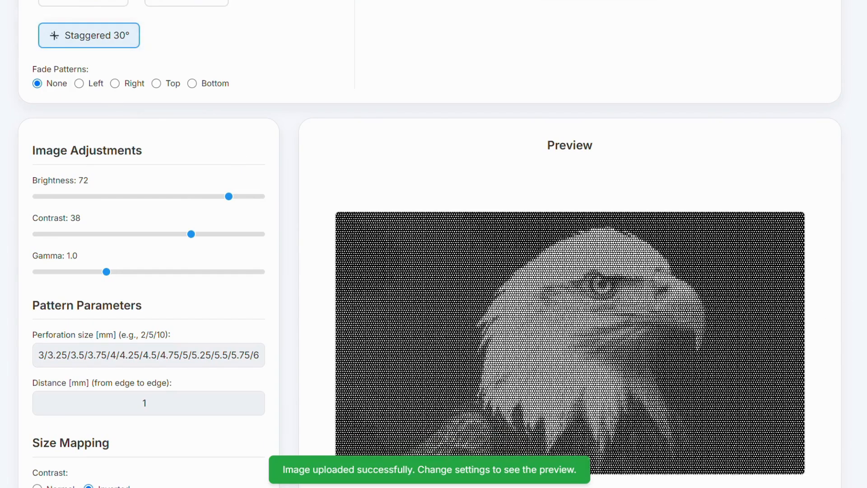
- Lower the image's gamma to 0.8
{"action": "scroll", "coordinate": [773, 319], "scroll_direction": "down", "scroll_amount": 1}
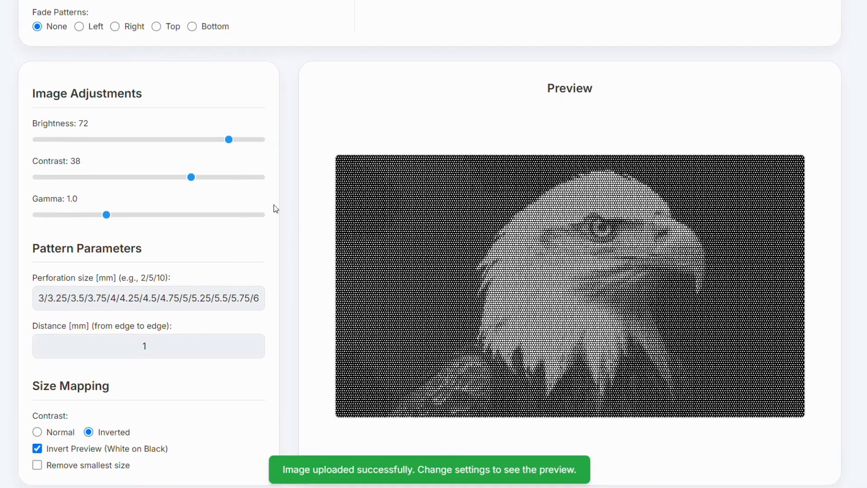
{"action": "left_click_drag", "start_coordinate": [105, 220], "coordinate": [93, 218]}
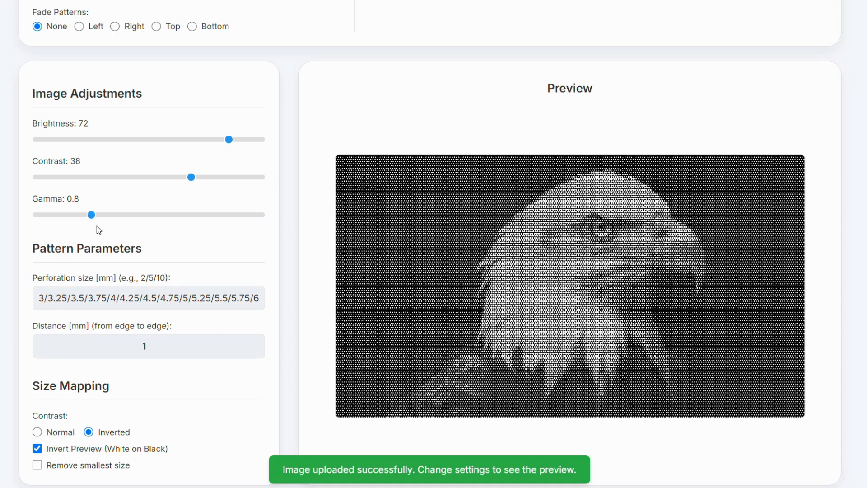
- Download the perforation pattern as the SVG file eagle in the Pobrane folder, replacing the existing file
{"action": "scroll", "coordinate": [802, 271], "scroll_direction": "up", "scroll_amount": 2}
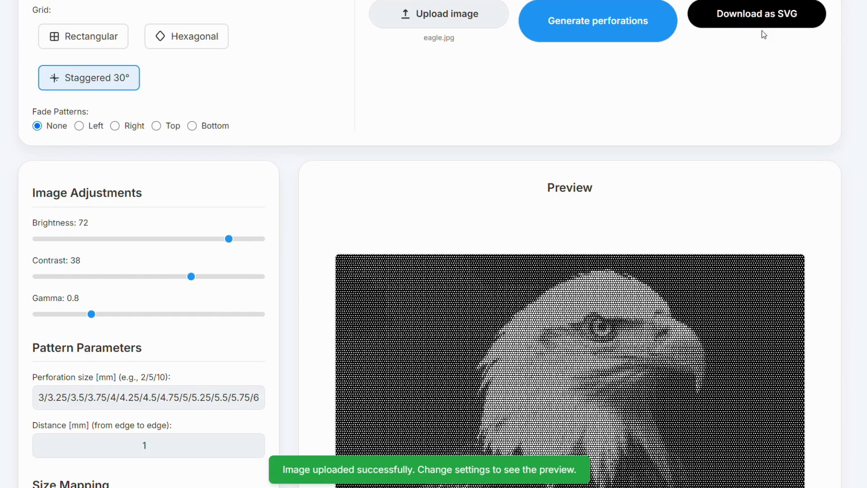
{"action": "left_click", "coordinate": [759, 19]}
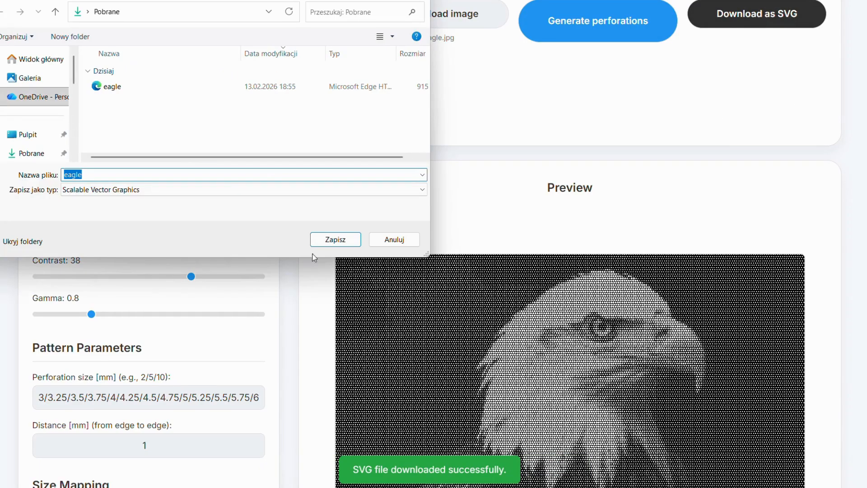
{"action": "left_click", "coordinate": [336, 239]}
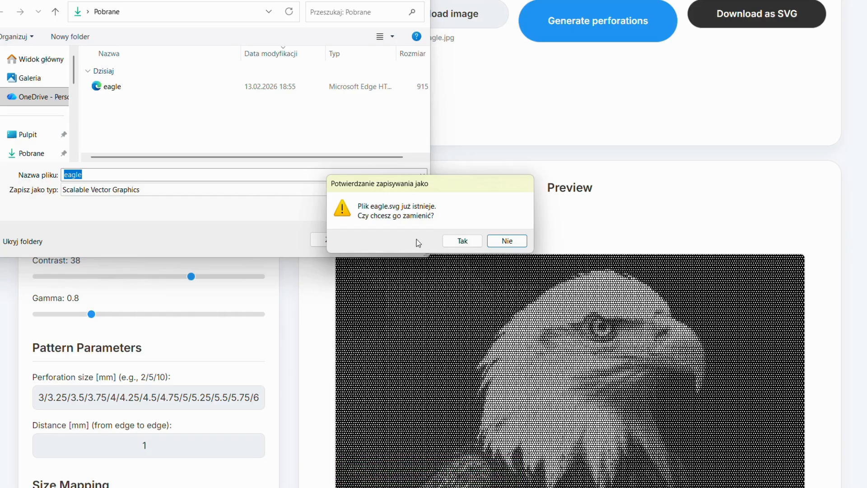
{"action": "left_click", "coordinate": [463, 241]}
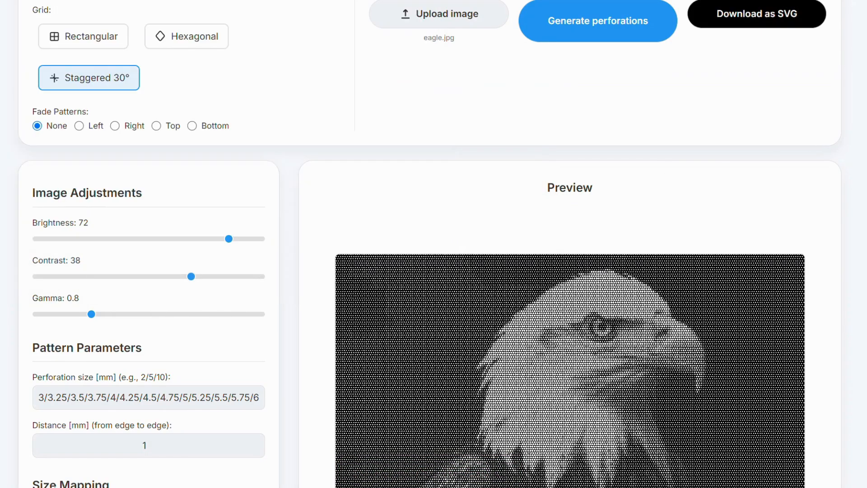
{"action": "scroll", "coordinate": [843, 192], "scroll_direction": "down", "scroll_amount": 2}
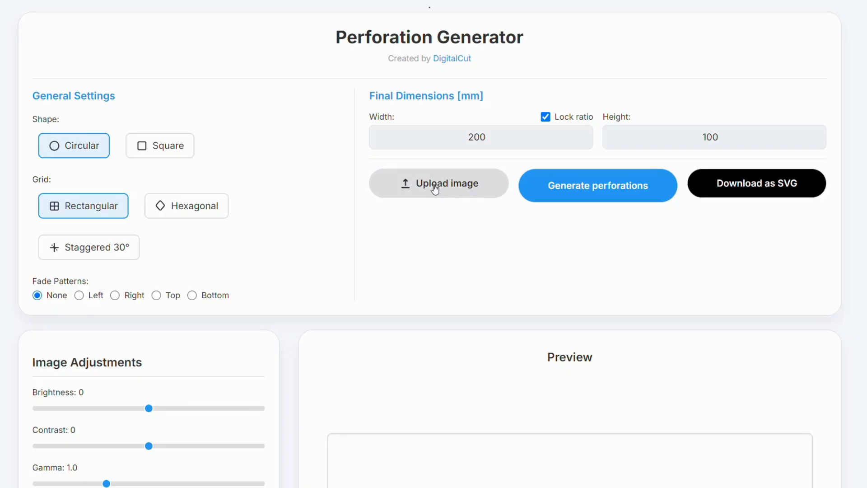
- Upload the image eagle.jpg from the Pobrane folder as the source for the perforation pattern
{"action": "left_click", "coordinate": [433, 184]}
{"action": "left_click", "coordinate": [118, 106]}
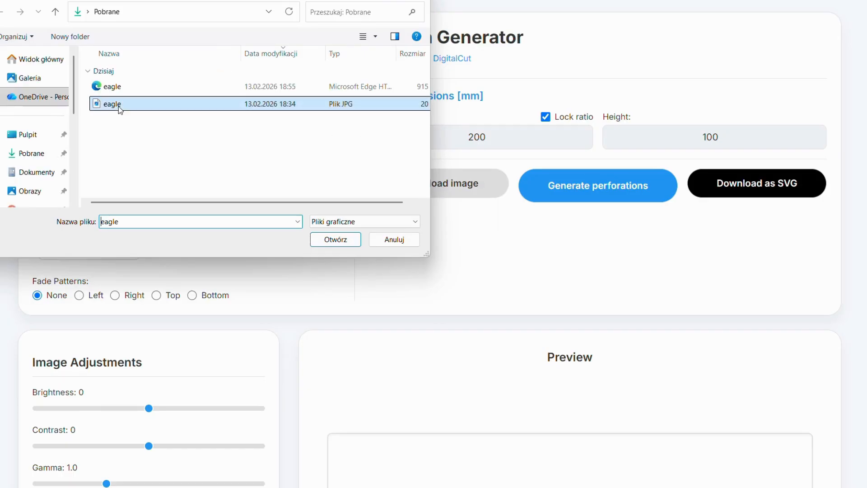
{"action": "left_click", "coordinate": [342, 240]}
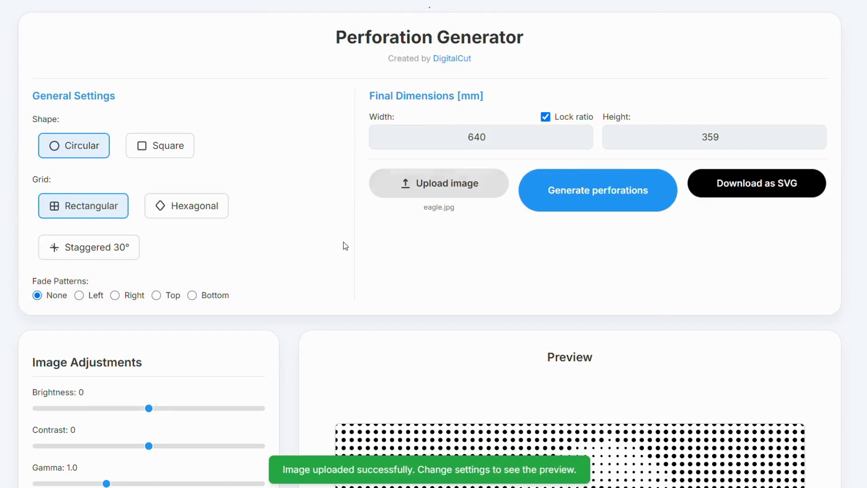
- Set the pattern's final width to 1500 mm with the aspect ratio locked
{"action": "double_click", "coordinate": [414, 134]}
{"action": "type", "text": "1500"}
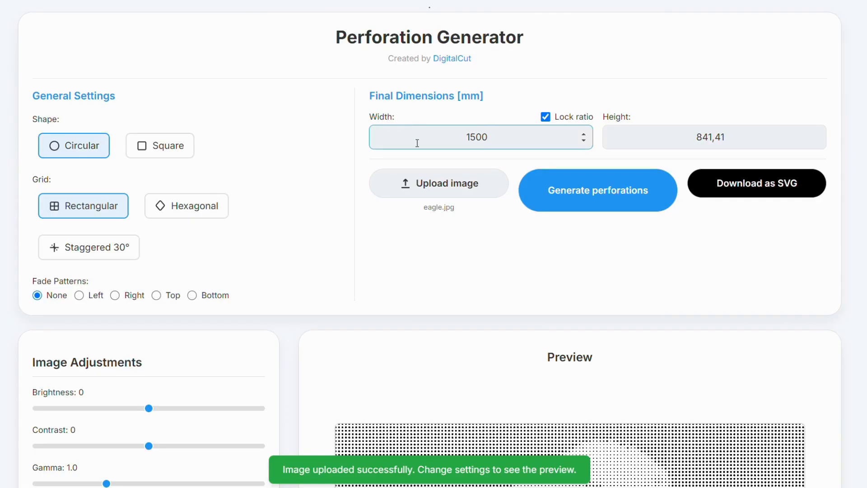
{"action": "left_click", "coordinate": [469, 246]}
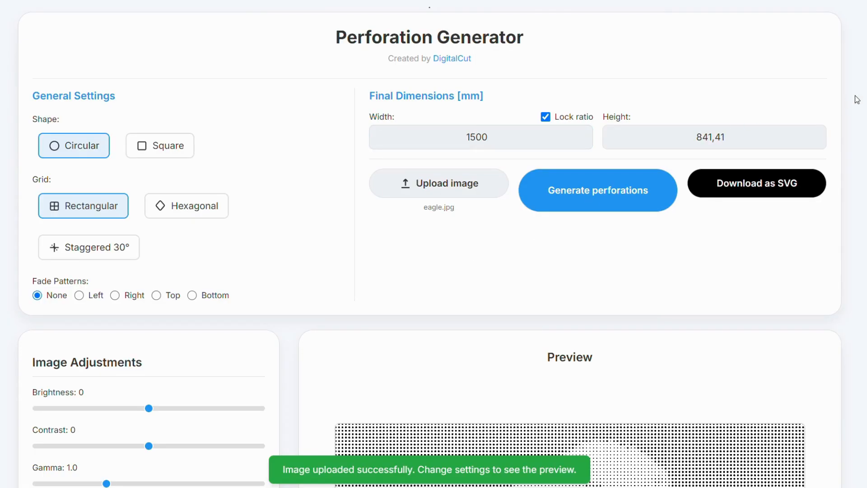
- Switch the size mapping contrast to Inverted and set the edge-to-edge distance between perforations to 2 mm
{"action": "scroll", "coordinate": [434, 253], "scroll_direction": "down", "scroll_amount": 5}
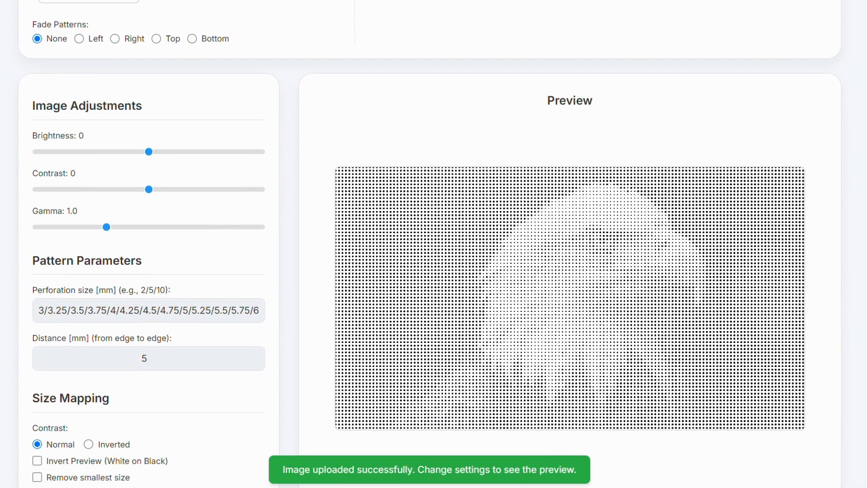
{"action": "left_click", "coordinate": [89, 445]}
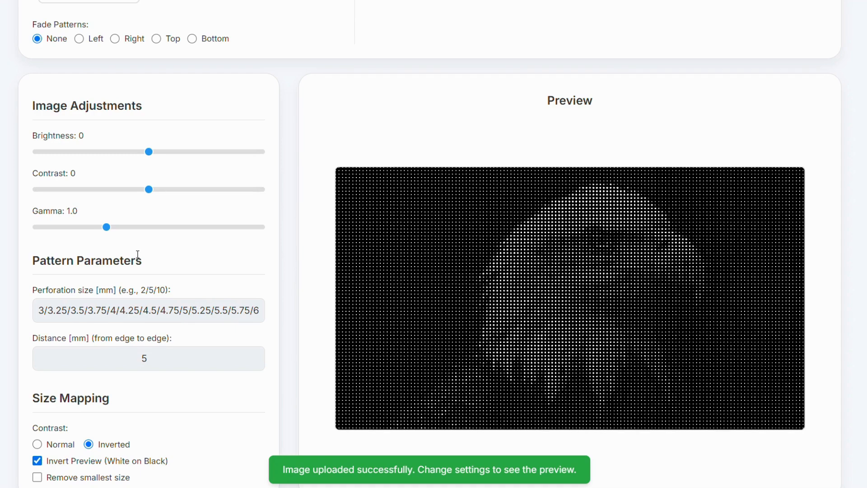
{"action": "double_click", "coordinate": [162, 353]}
{"action": "type", "text": "2"}
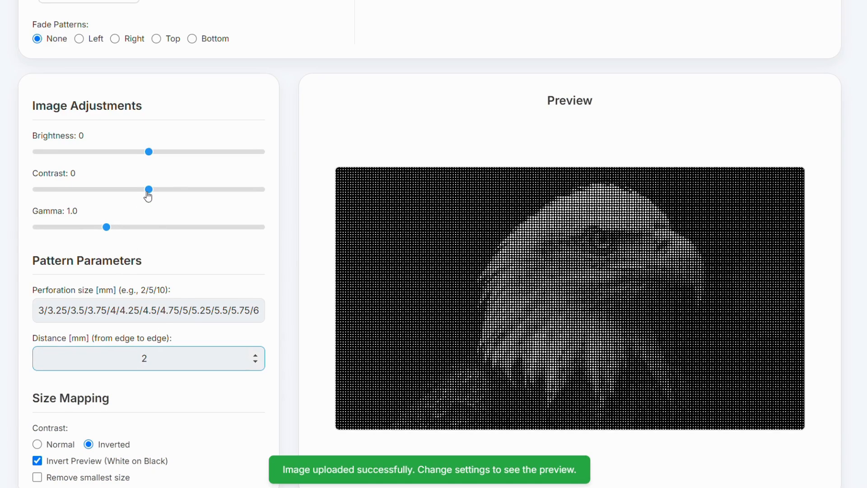
- Raise the image's contrast to 38 and its brightness to 72
{"action": "left_click_drag", "start_coordinate": [148, 196], "coordinate": [192, 196]}
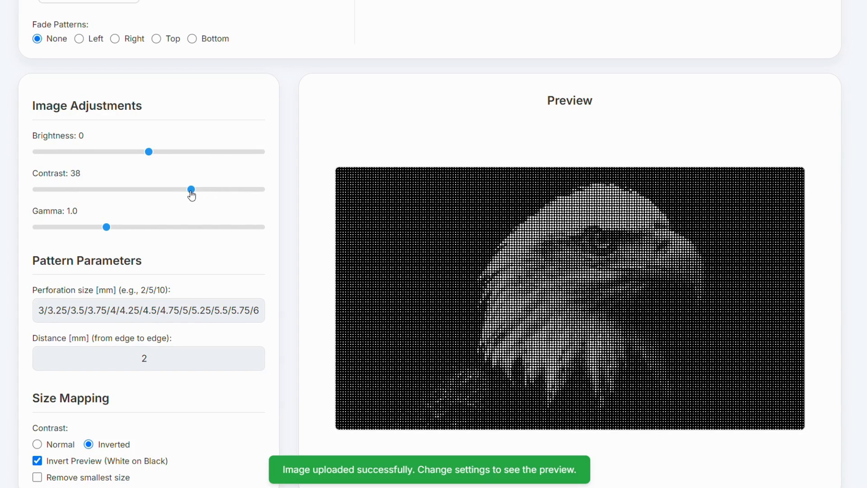
{"action": "left_click_drag", "start_coordinate": [153, 157], "coordinate": [229, 156]}
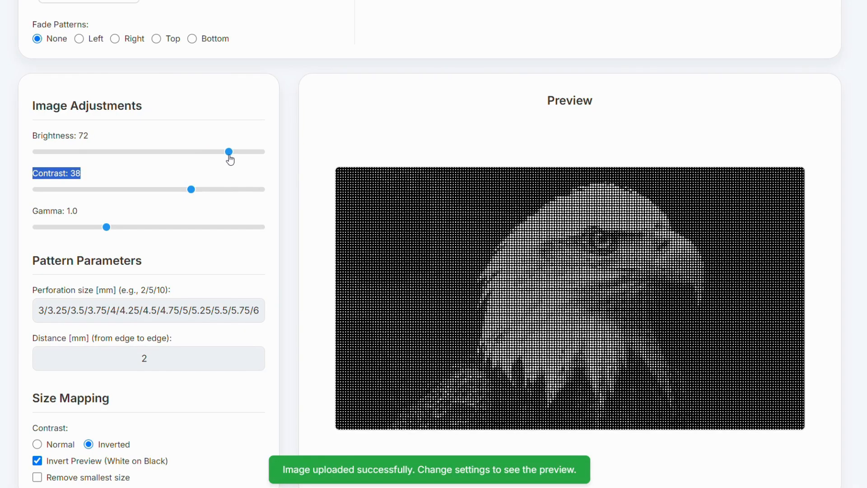
- Set the edge-to-edge distance between perforations to 1 mm
{"action": "double_click", "coordinate": [142, 361]}
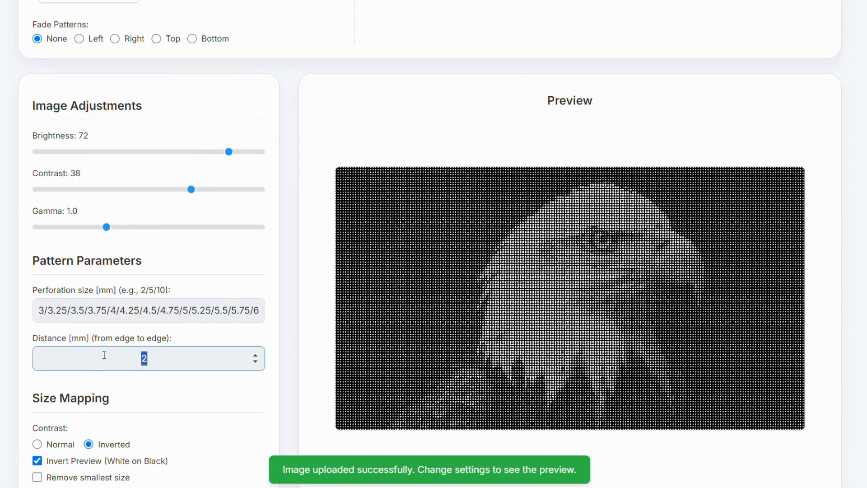
{"action": "type", "text": "1"}
{"action": "left_click", "coordinate": [175, 385]}
- Compare the pattern on the Hexagonal, Staggered 30° and Rectangular grids, ending on Hexagonal
{"action": "scroll", "coordinate": [178, 358], "scroll_direction": "up", "scroll_amount": 3}
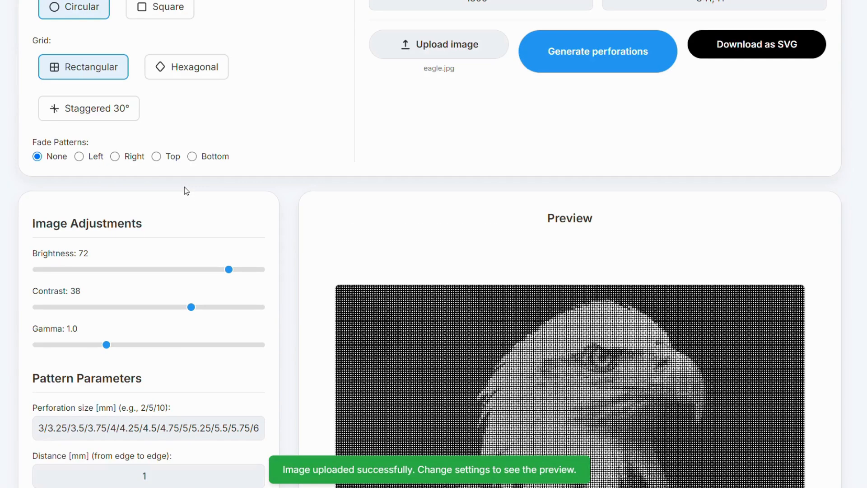
{"action": "left_click", "coordinate": [176, 75]}
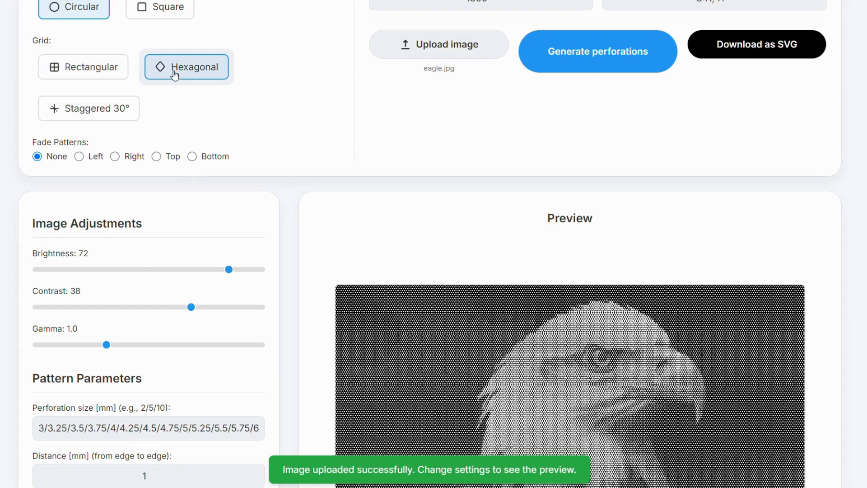
{"action": "left_click", "coordinate": [121, 112]}
{"action": "left_click", "coordinate": [121, 112]}
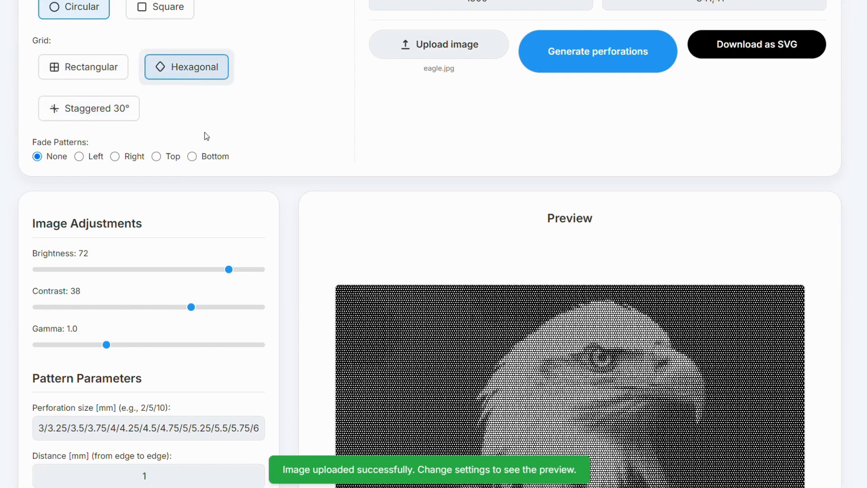
{"action": "scroll", "coordinate": [280, 219], "scroll_direction": "down", "scroll_amount": 3}
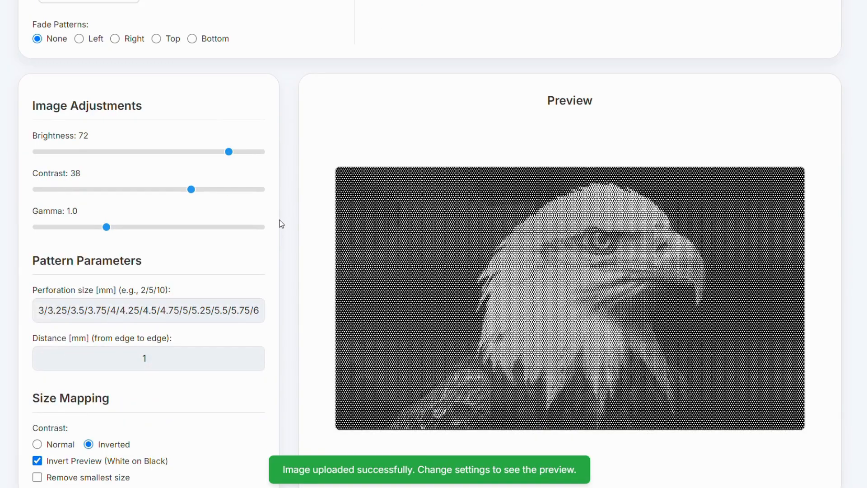
{"action": "scroll", "coordinate": [184, 283], "scroll_direction": "up", "scroll_amount": 1}
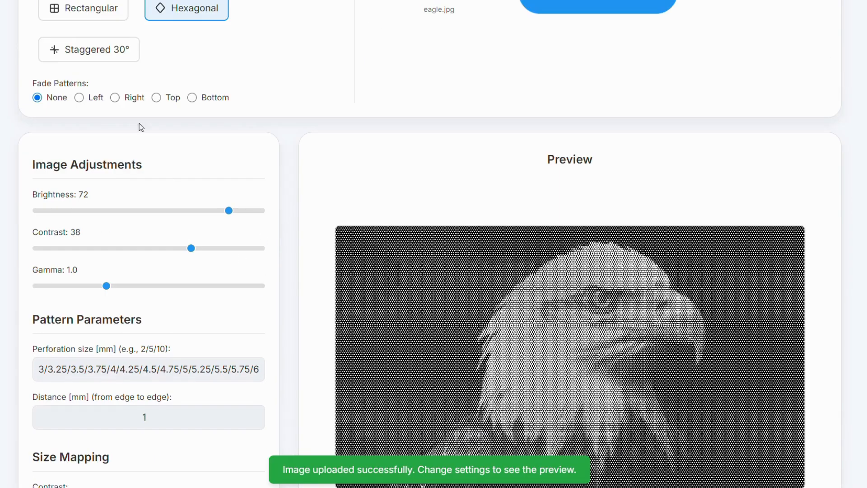
{"action": "left_click", "coordinate": [92, 10]}
{"action": "left_click", "coordinate": [193, 16]}
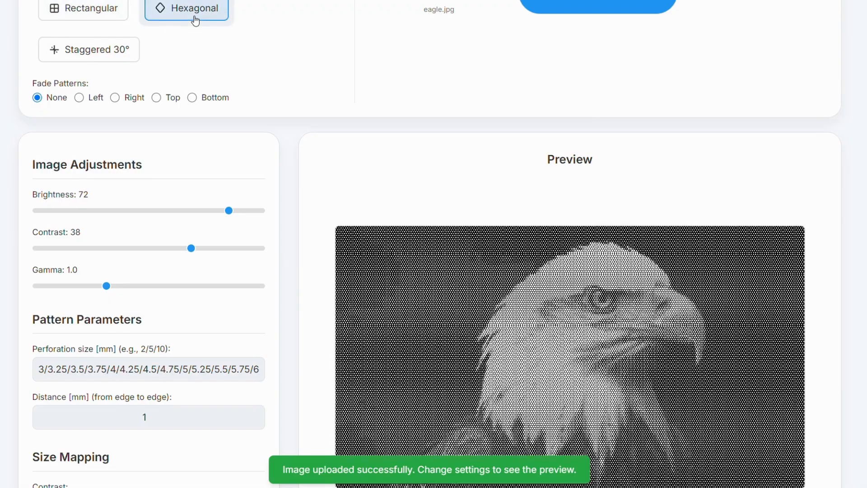
{"action": "scroll", "coordinate": [276, 226], "scroll_direction": "down", "scroll_amount": 2}
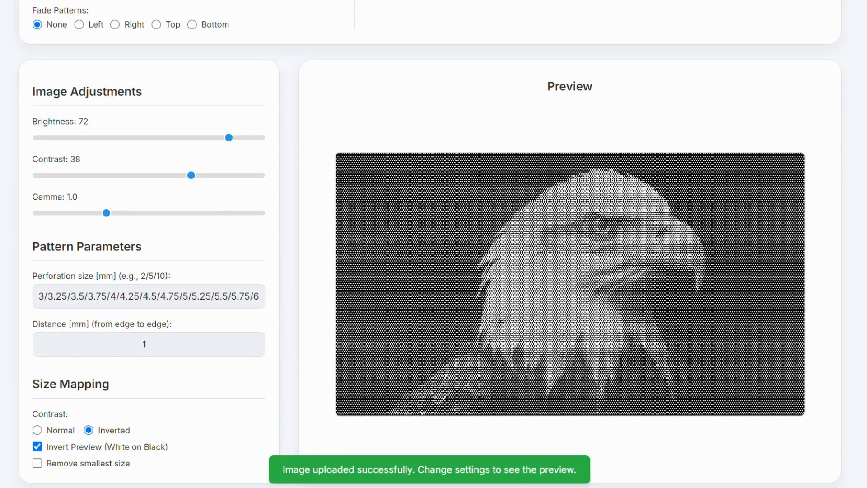
- Set the pattern's grid to Staggered 30° and lower the image's gamma to 0.8
{"action": "scroll", "coordinate": [244, 153], "scroll_direction": "up", "scroll_amount": 1}
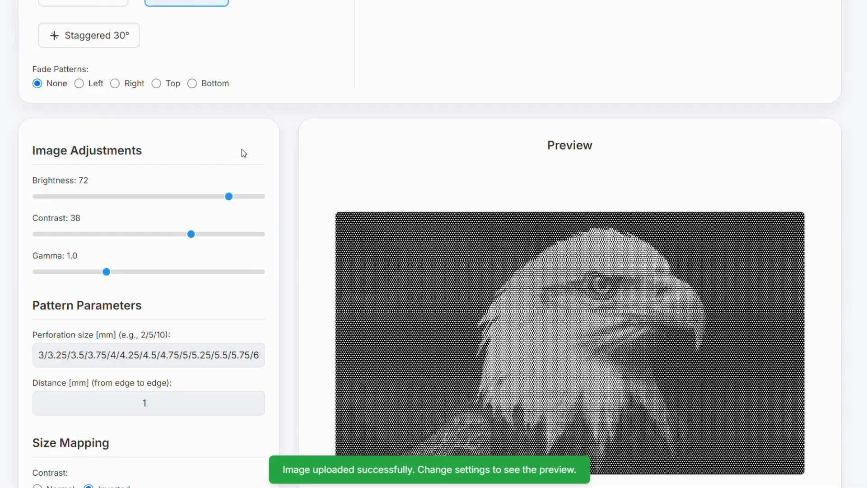
{"action": "left_click", "coordinate": [103, 33]}
{"action": "scroll", "coordinate": [424, 331], "scroll_direction": "down", "scroll_amount": 1}
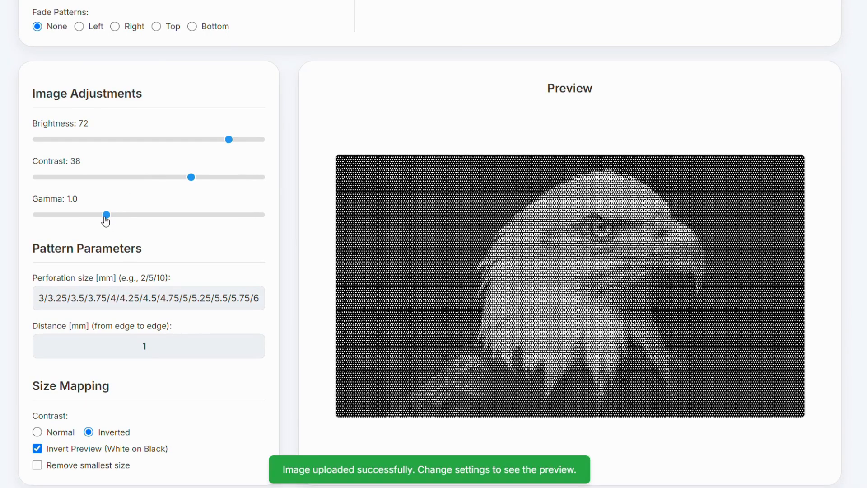
{"action": "left_click_drag", "start_coordinate": [105, 220], "coordinate": [93, 219]}
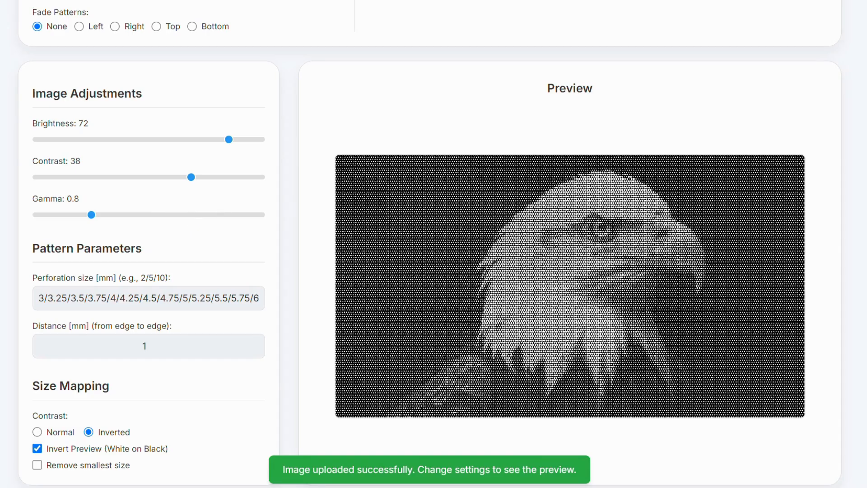
- Export the finished pattern as the SVG file eagle in the Pobrane folder, overwriting the existing file
{"action": "scroll", "coordinate": [434, 244], "scroll_direction": "up", "scroll_amount": 2}
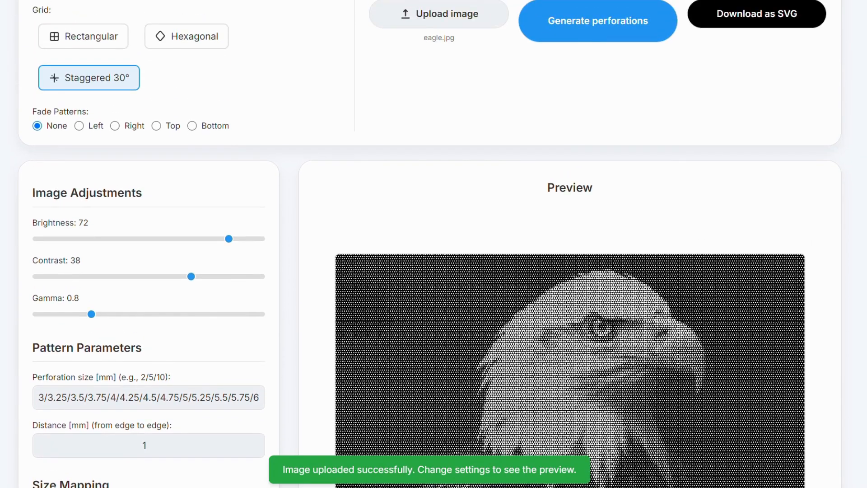
{"action": "left_click", "coordinate": [758, 15]}
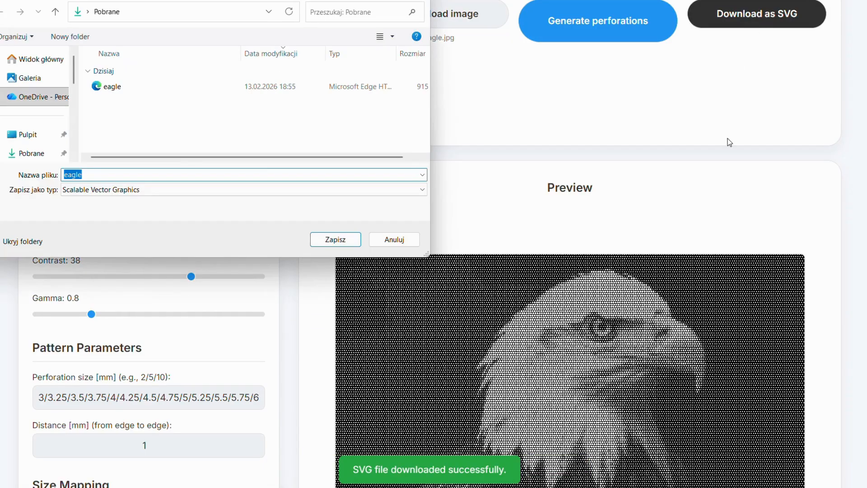
{"action": "left_click", "coordinate": [338, 246]}
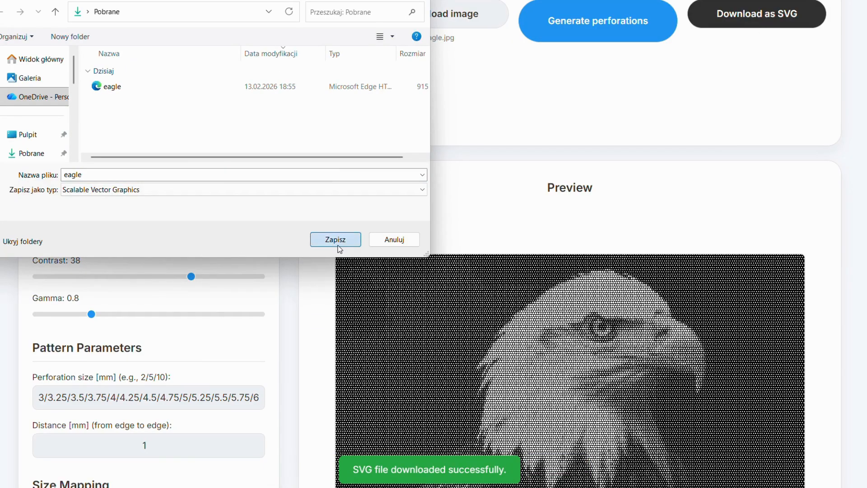
{"action": "left_click", "coordinate": [464, 240]}
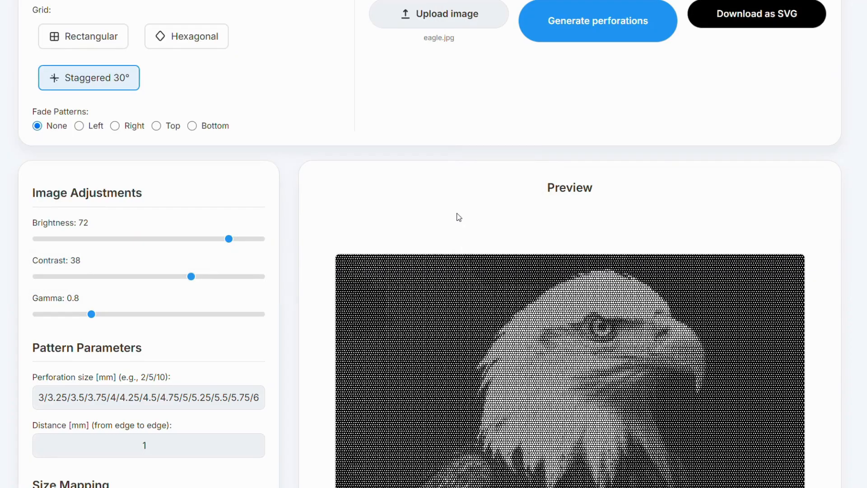
{"action": "scroll", "coordinate": [566, 72], "scroll_direction": "down", "scroll_amount": 2}
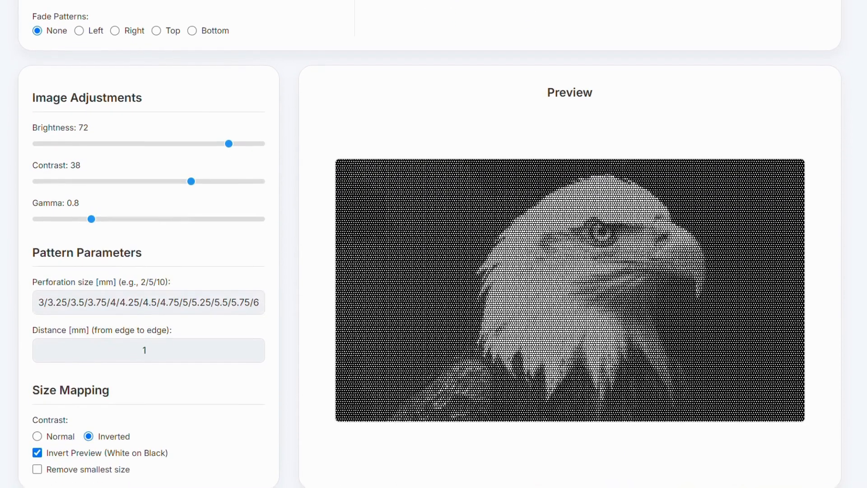